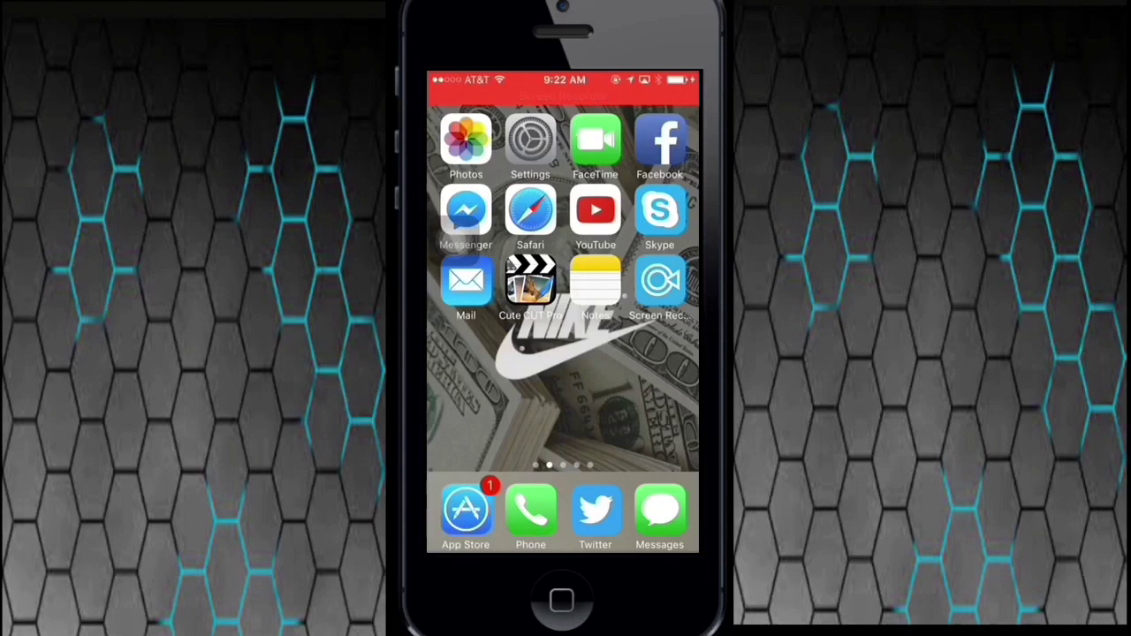
Open the 9:19 AM Mail message and let its mp3 attachment finish downloading
left_click(466, 282)
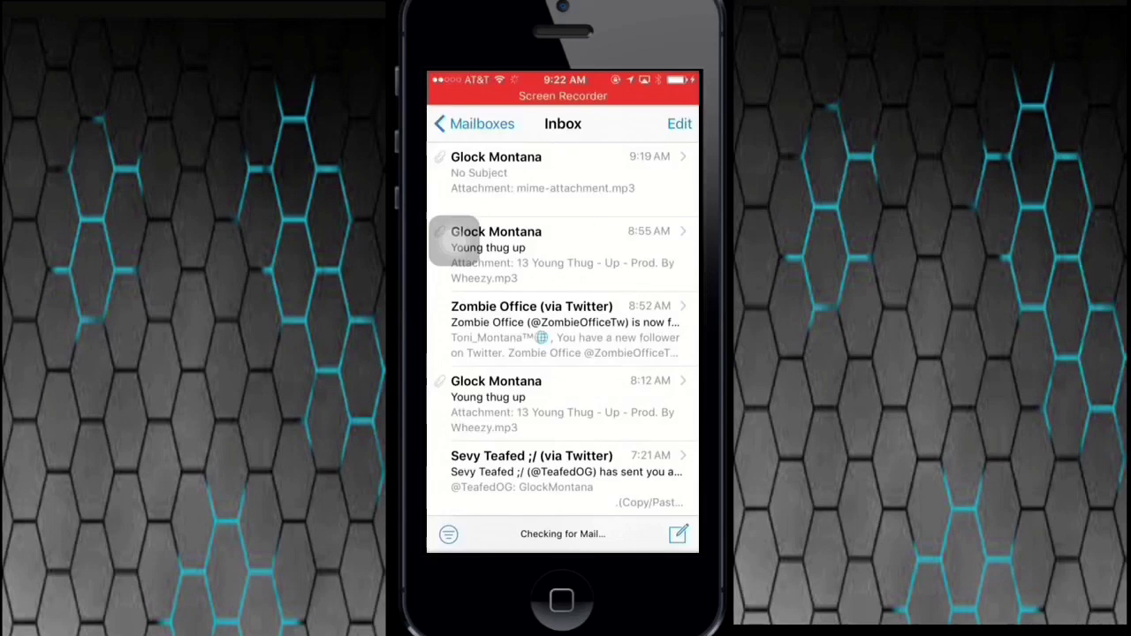
left_click(548, 173)
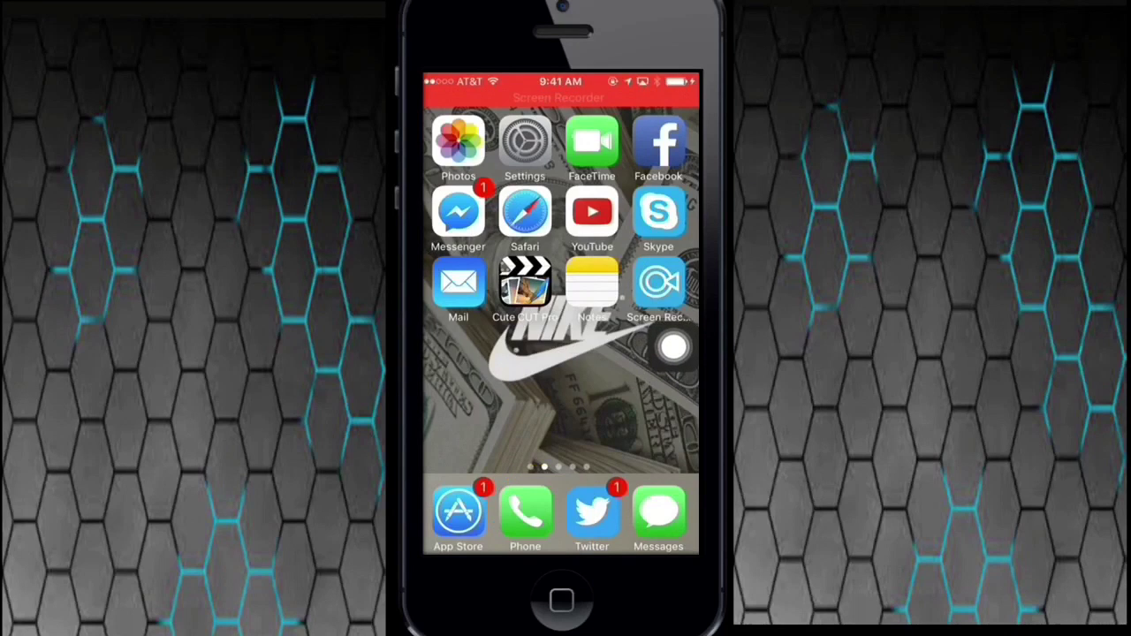
left_click(458, 283)
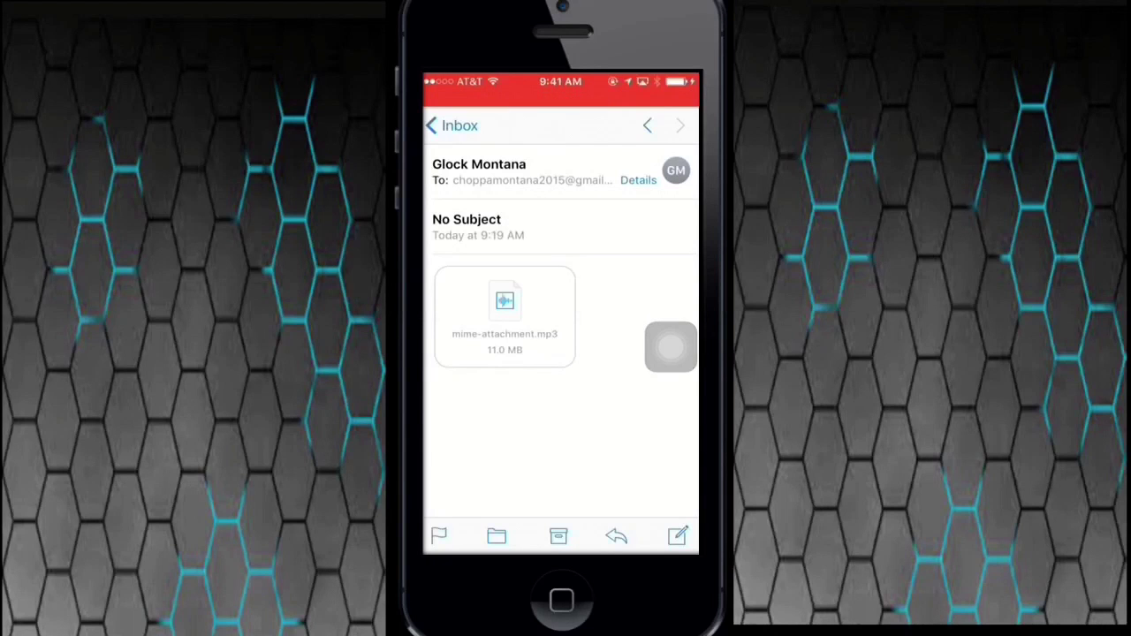
Preview and play mime-attachment.mp3, then share it via Import with Cute CUT Pro
left_click(505, 317)
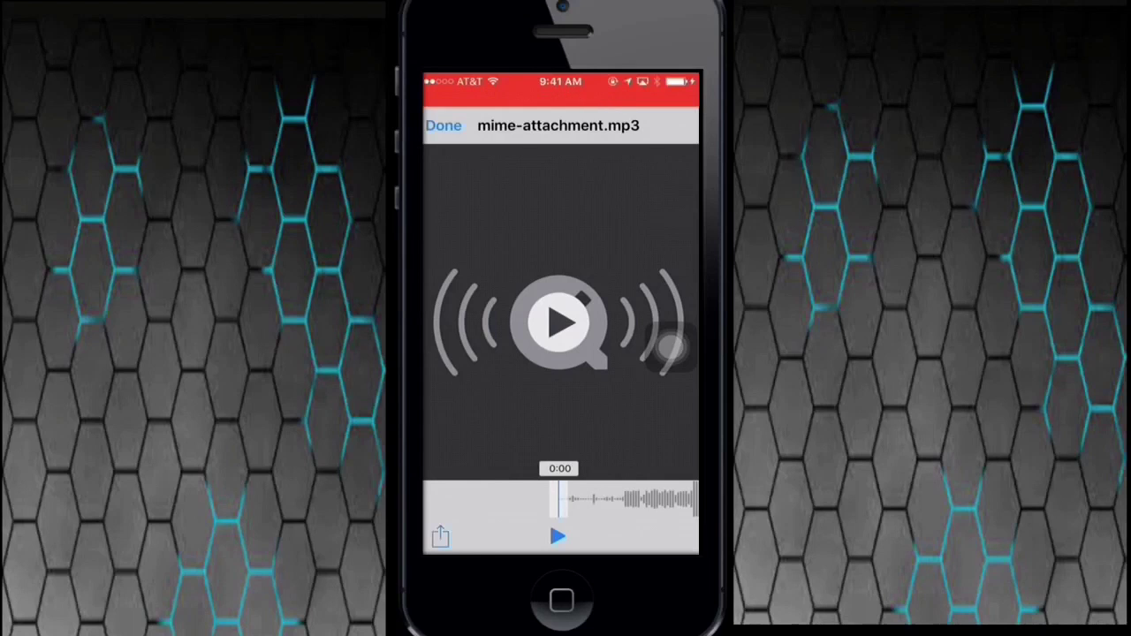
left_click(560, 322)
left_click(441, 537)
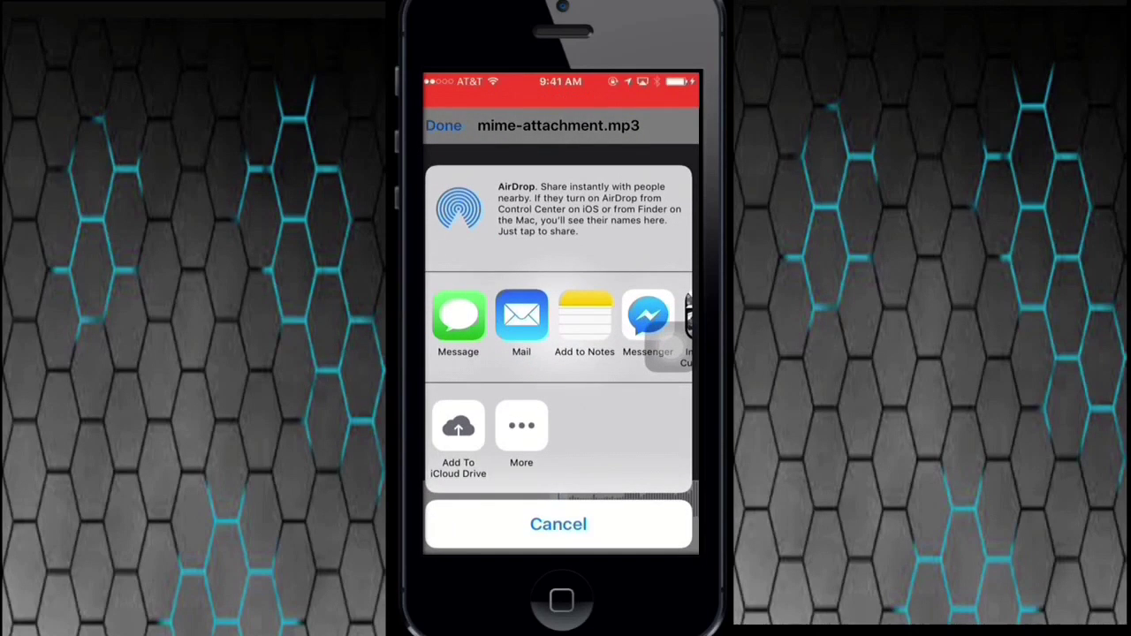
left_click_drag(636, 318, 495, 318)
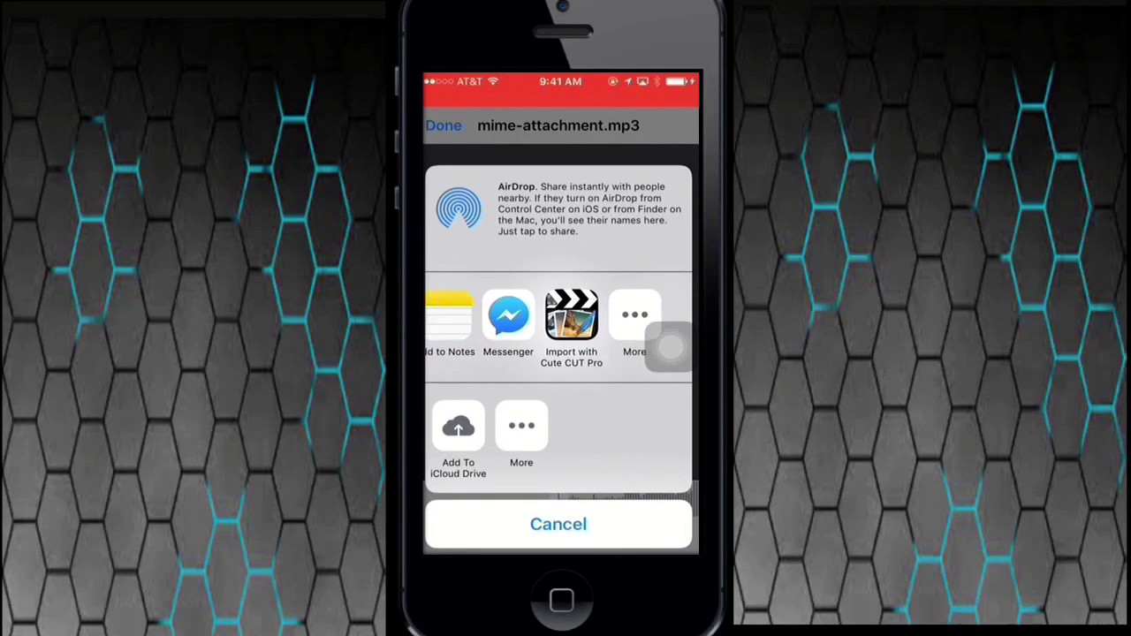
left_click_drag(669, 347, 663, 447)
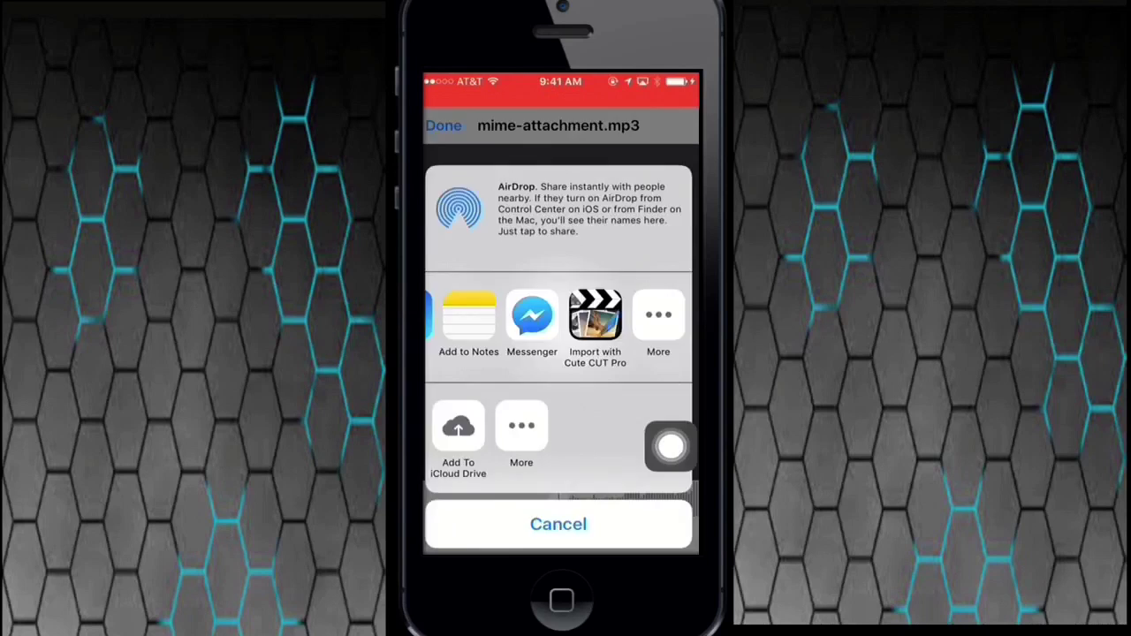
left_click(557, 524)
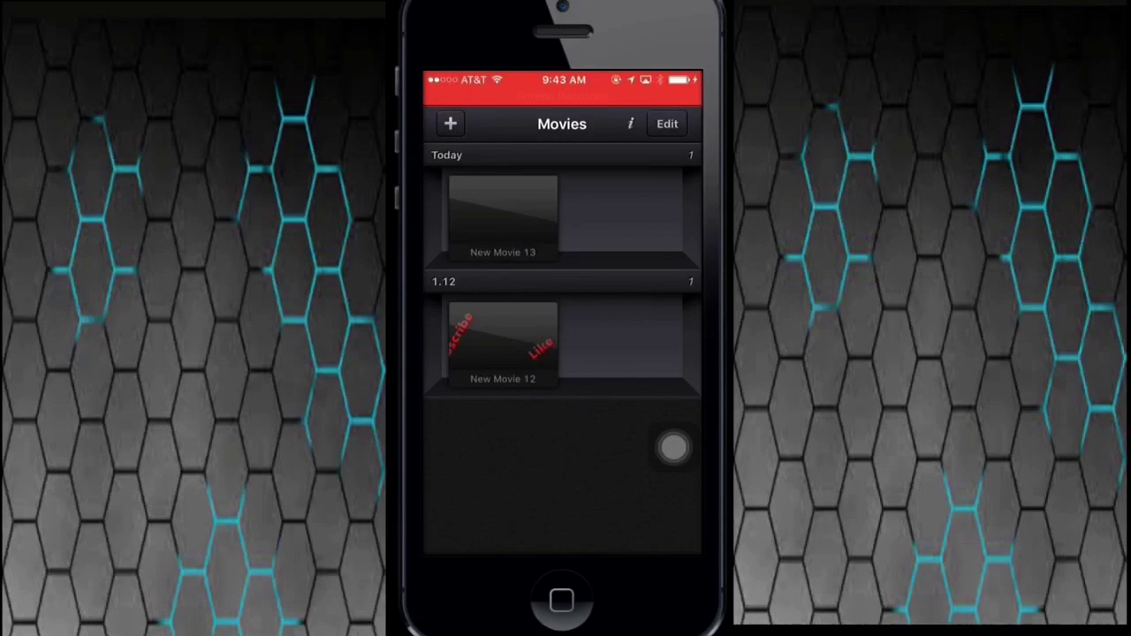
Create a new HD movie using the shared mime-attachment as its music track, then show export choices
left_click(450, 124)
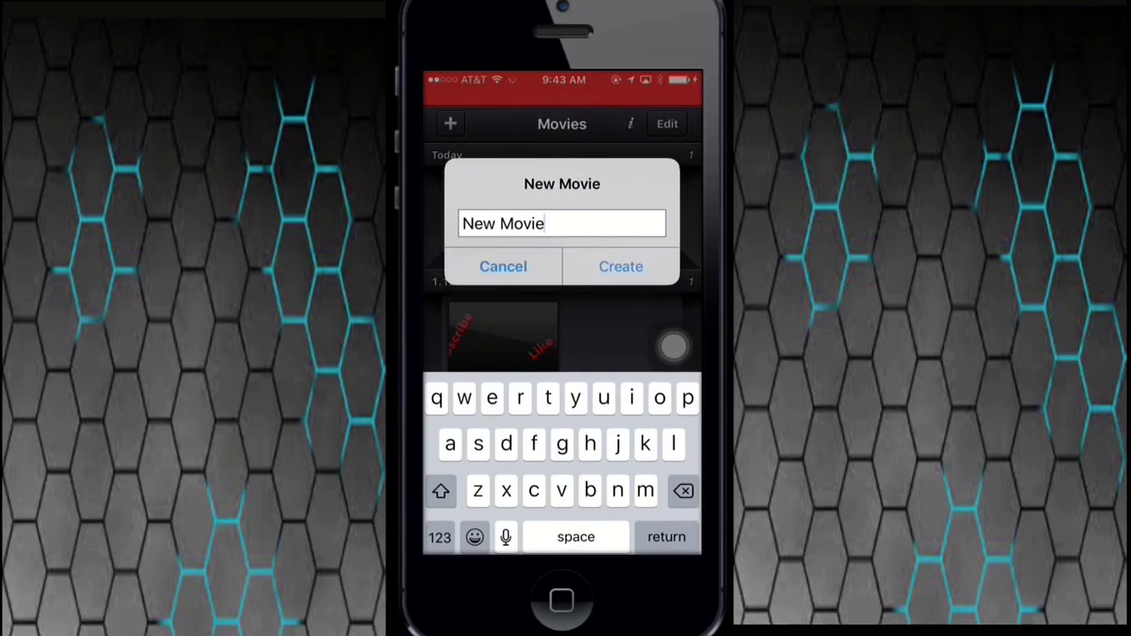
left_click(667, 124)
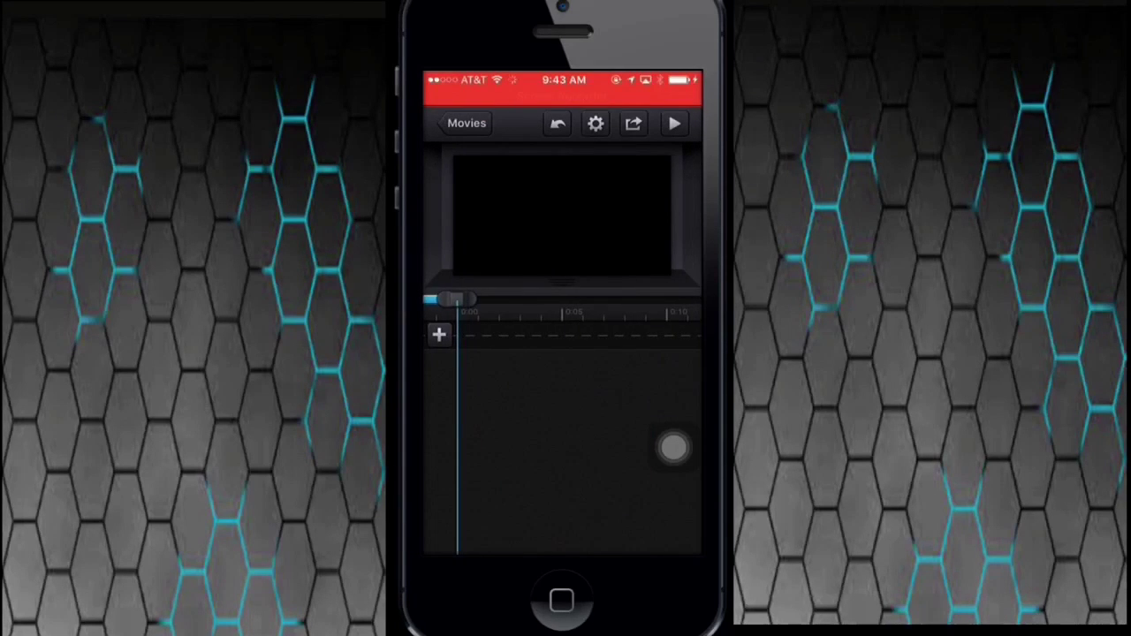
left_click(438, 334)
left_click(562, 419)
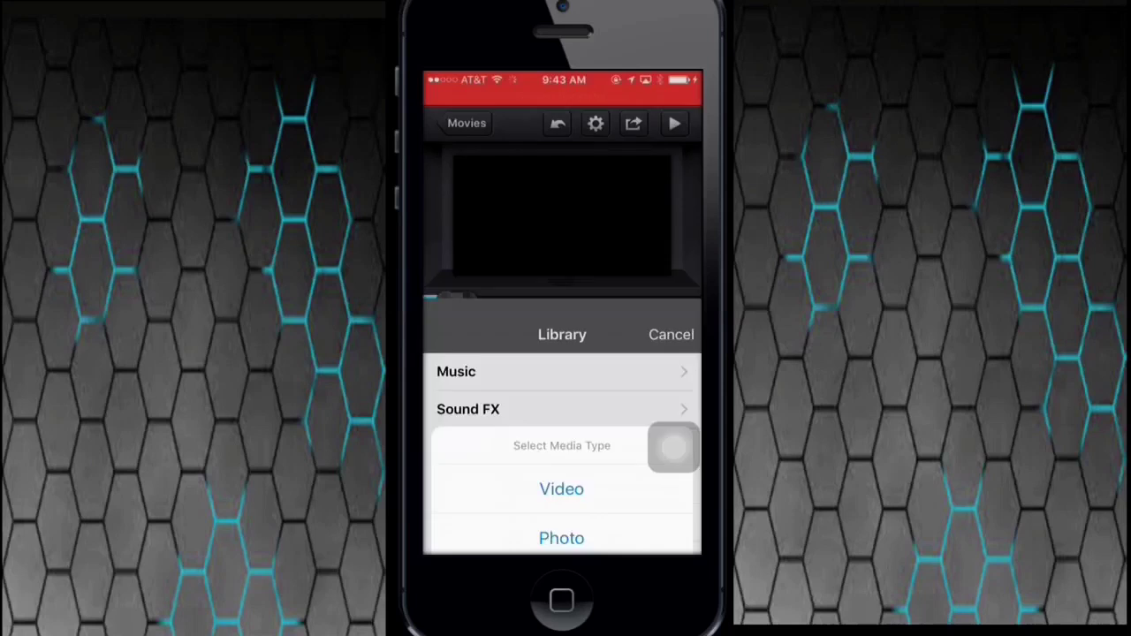
left_click(655, 535)
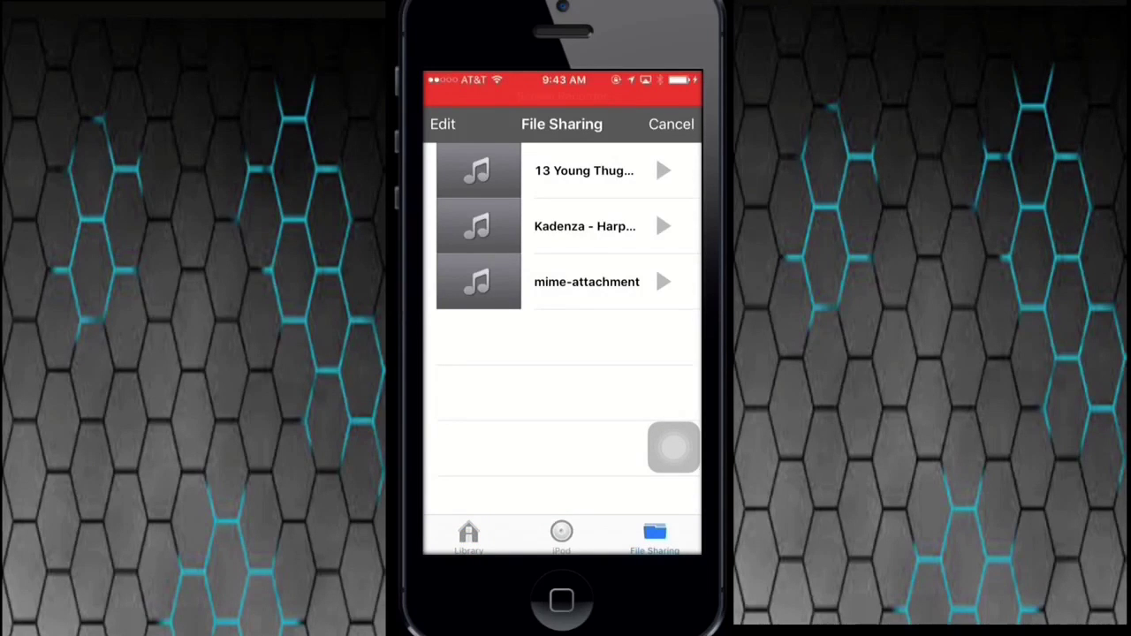
left_click(587, 282)
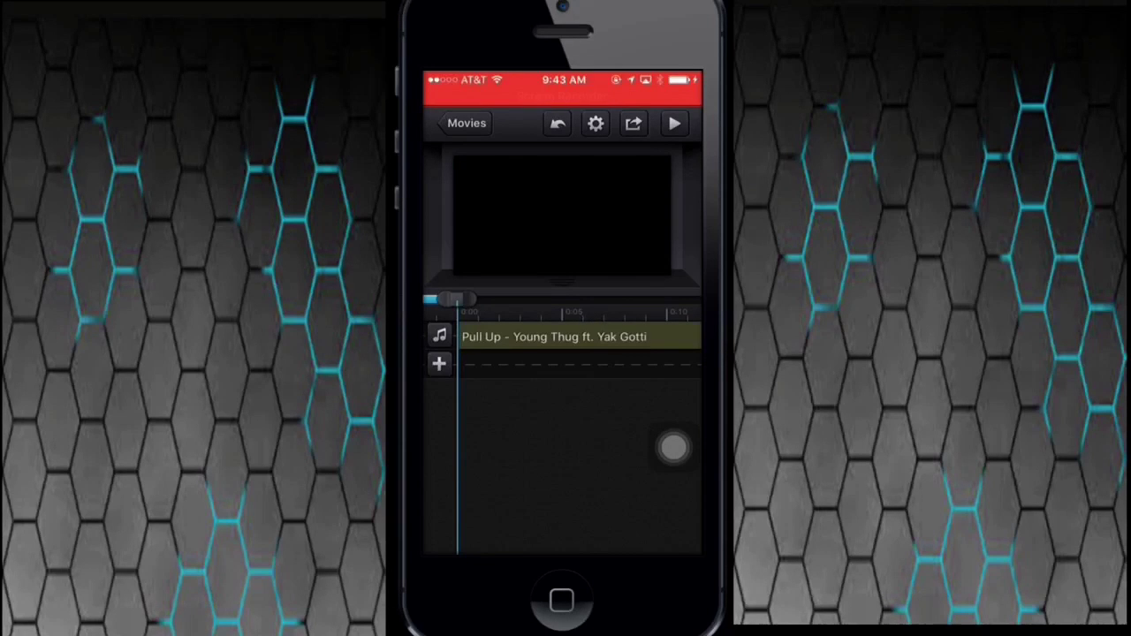
left_click(633, 123)
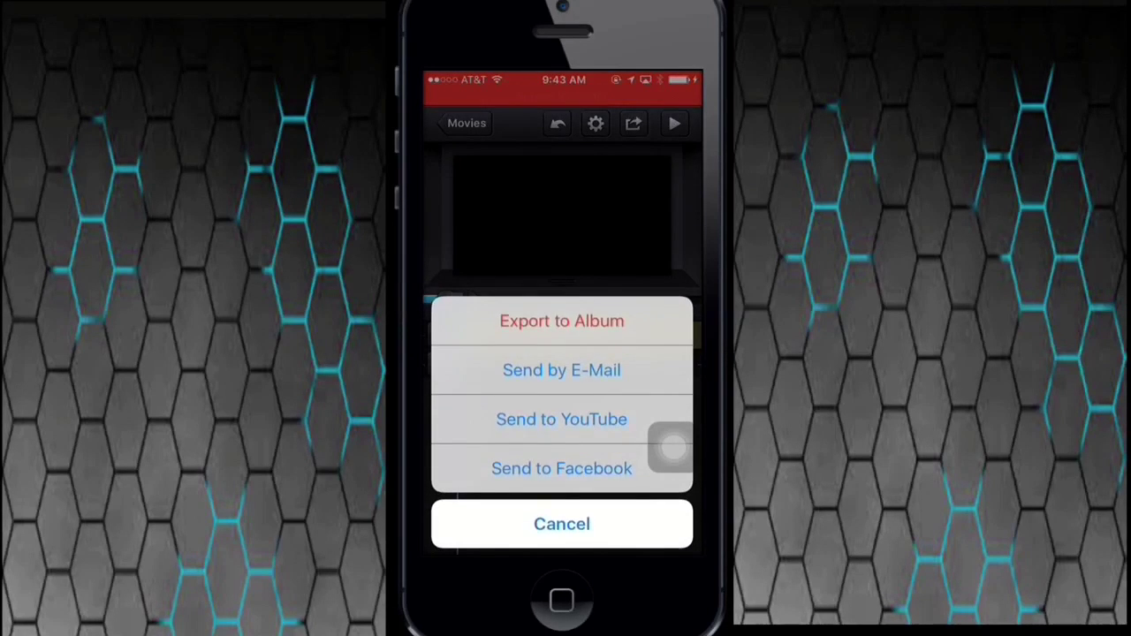
Export the movie to the photo album, then force-close Cute CUT Pro from the app switcher
left_click(562, 320)
left_click(565, 369)
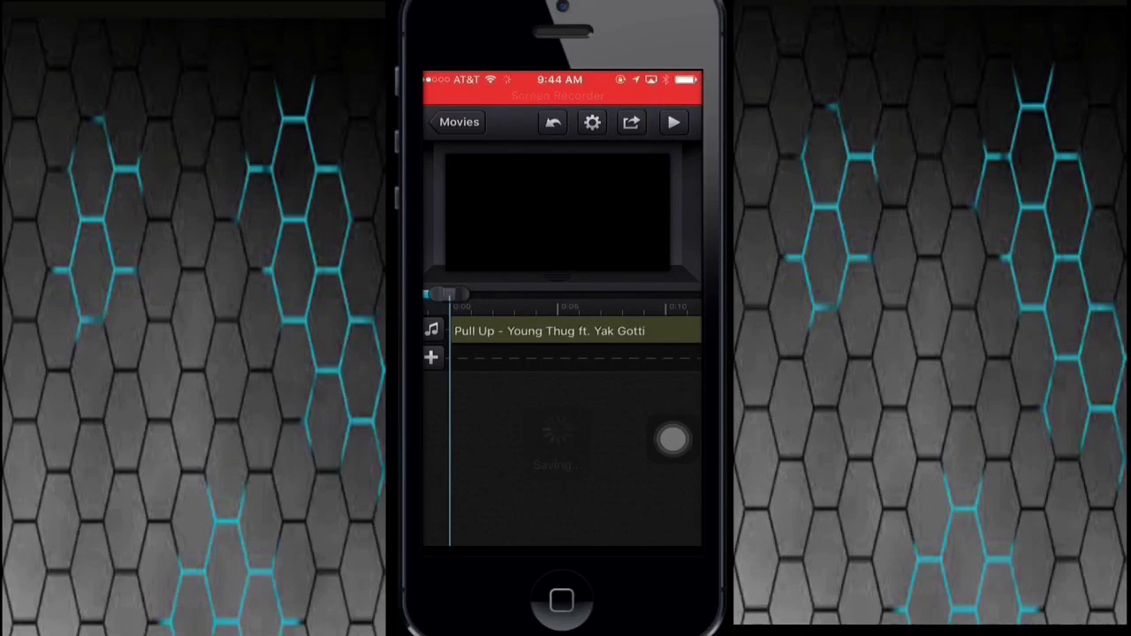
left_click(460, 122)
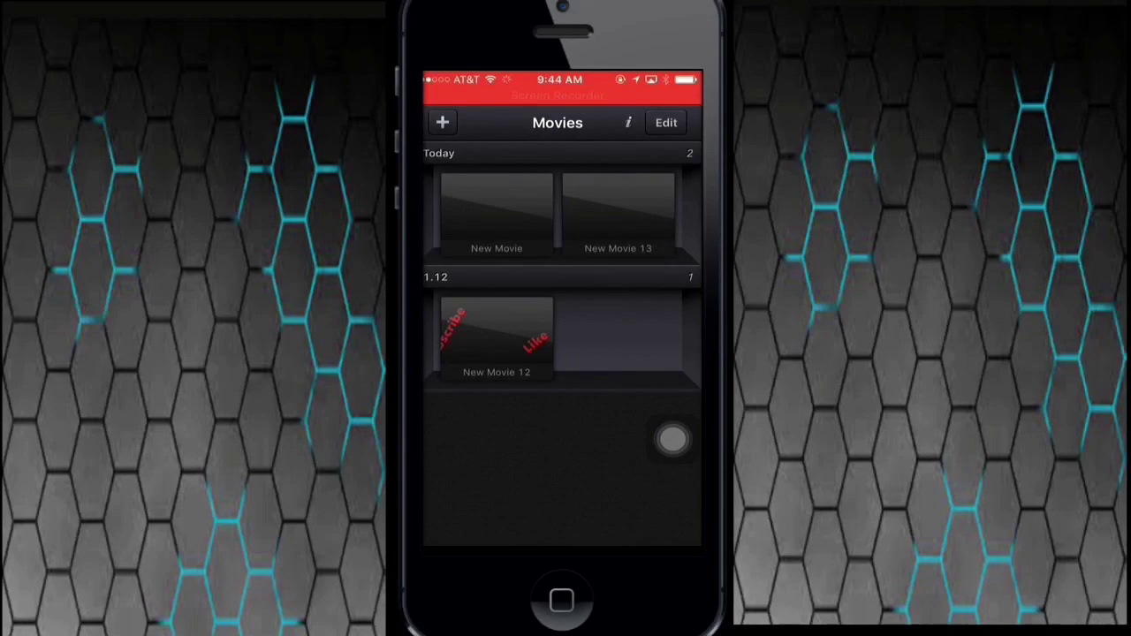
double_click(672, 439)
left_click_drag(628, 310, 628, 89)
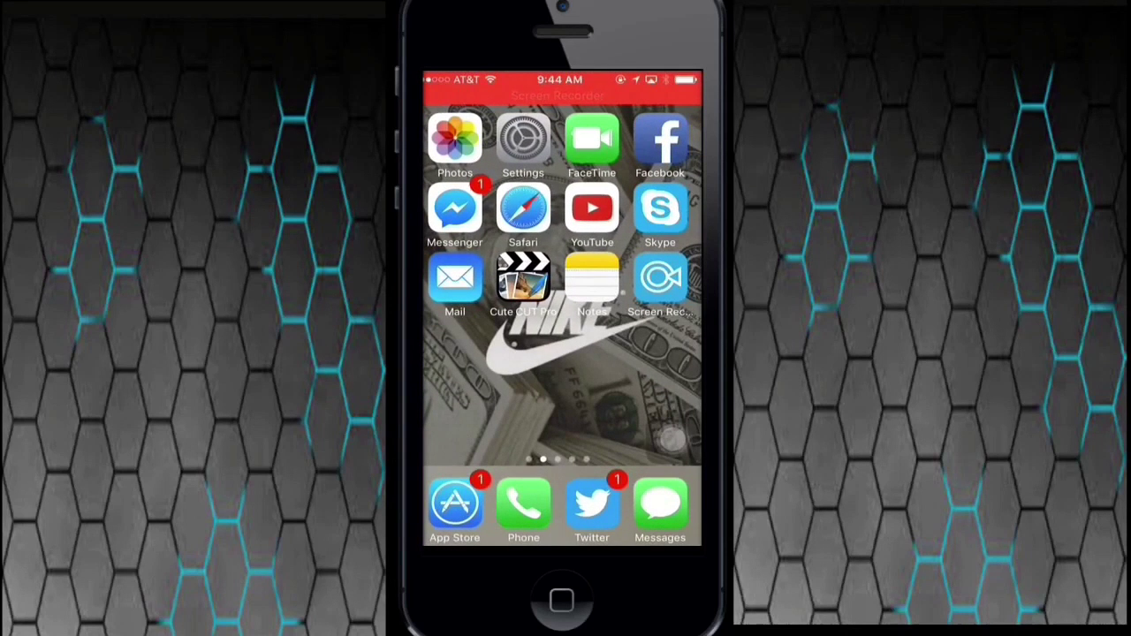
Open Photos Albums to check the export, return home, and move the AssistiveTouch button lower
left_click(455, 139)
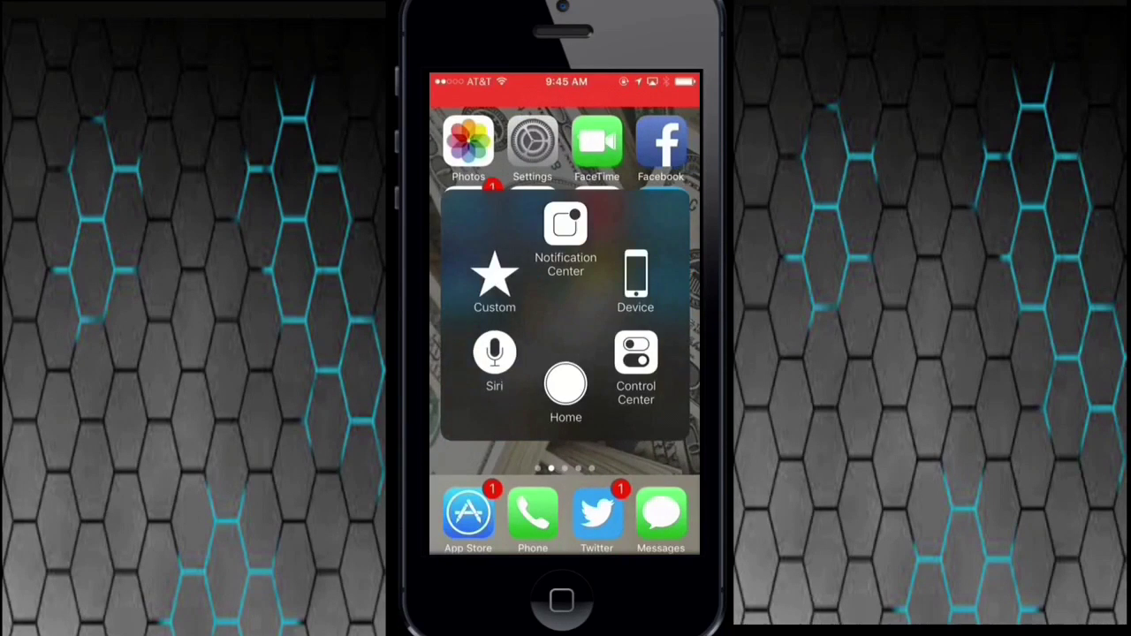
left_click(566, 386)
left_click_drag(673, 286, 672, 351)
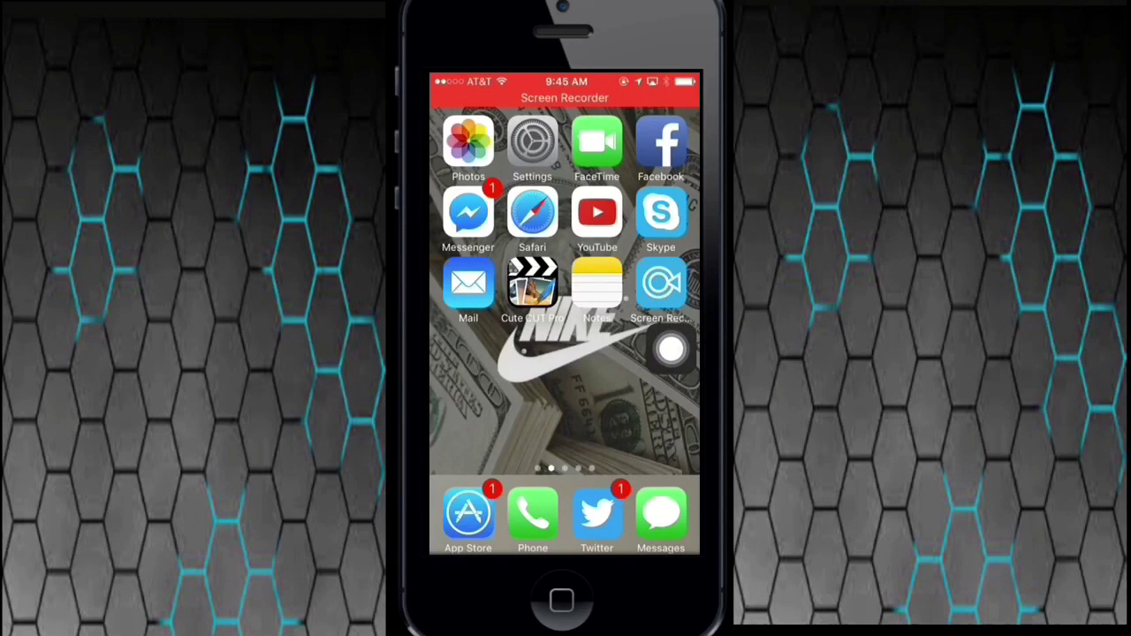